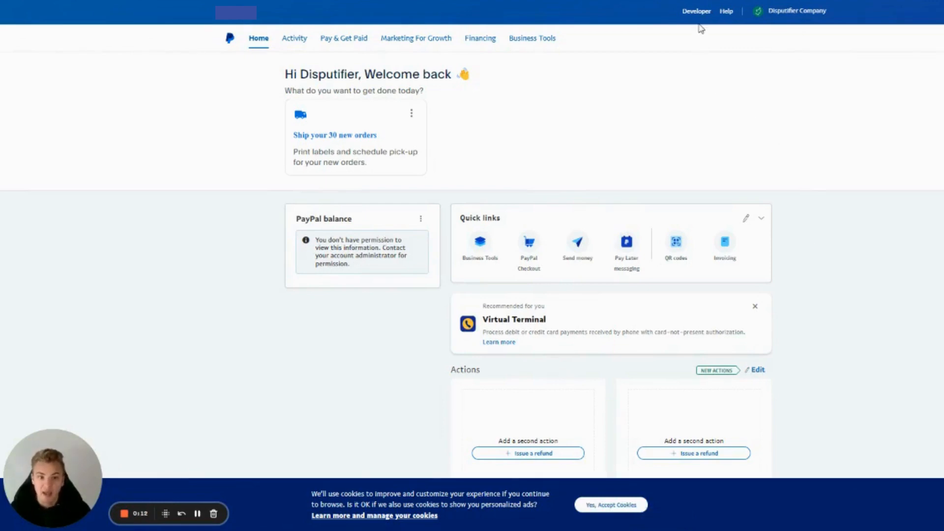
Open the PayPal Developer Dashboard by following the Get Started guide in the Multiparty Payments developer documentation.
click(698, 18)
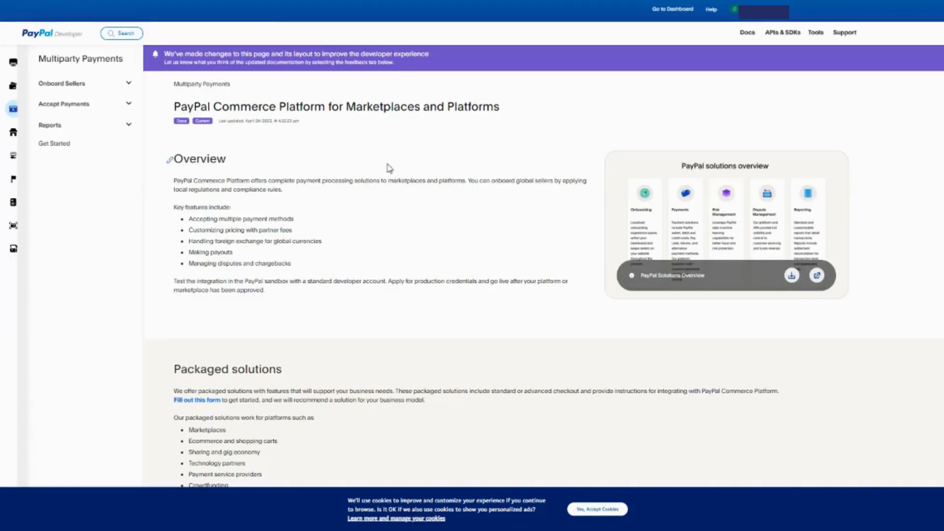
scroll(389, 196, down, 15)
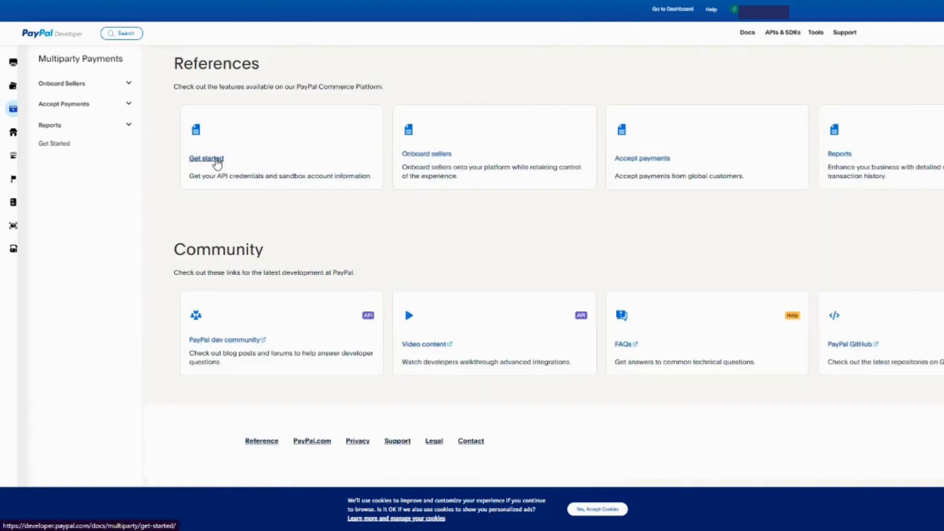
click(207, 159)
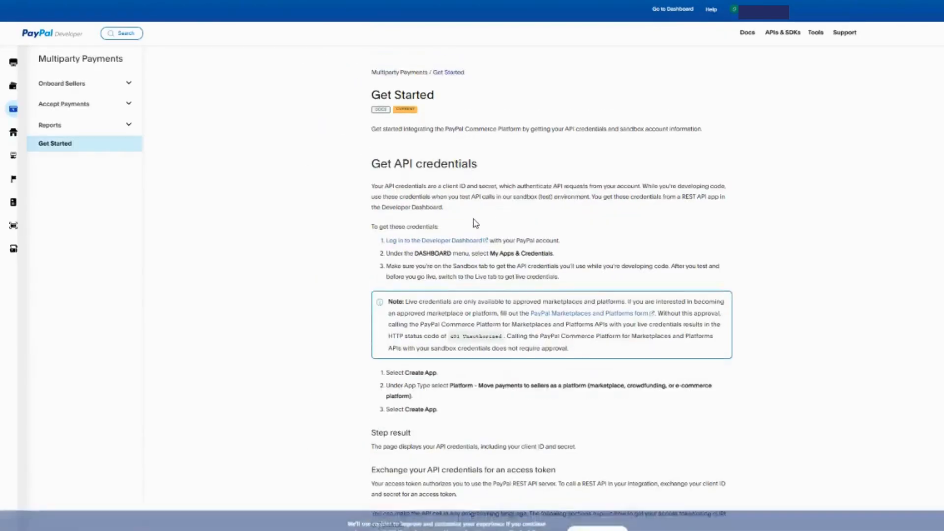
click(449, 242)
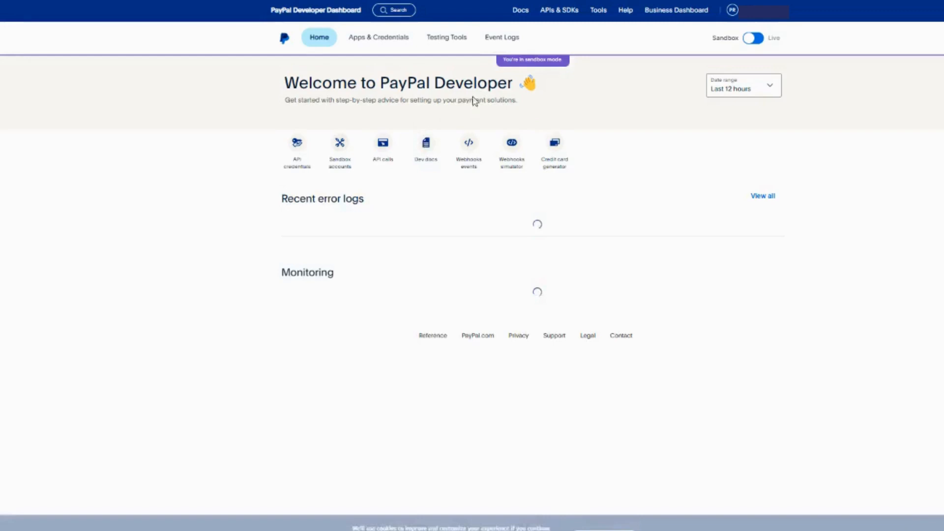
Show the API credentials under Apps & Credentials and switch from Sandbox to Live mode.
mouse_move(444, 49)
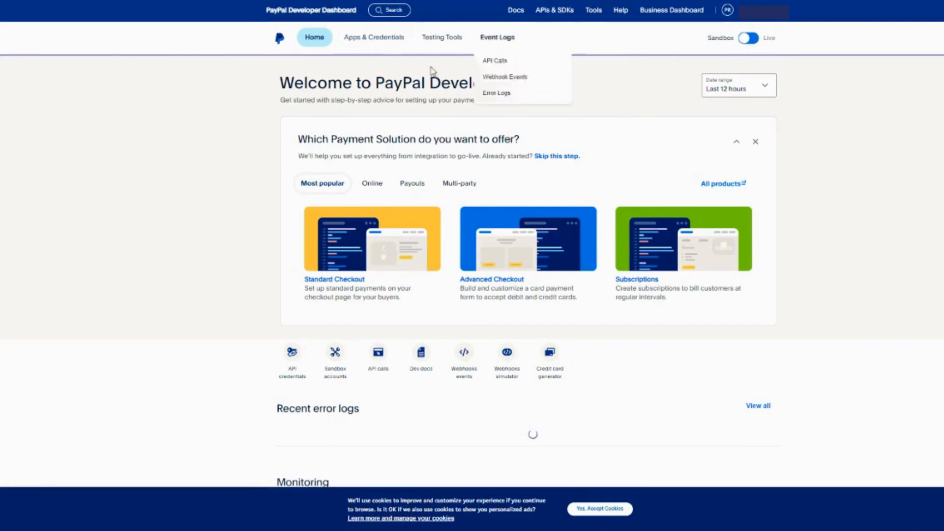
click(373, 42)
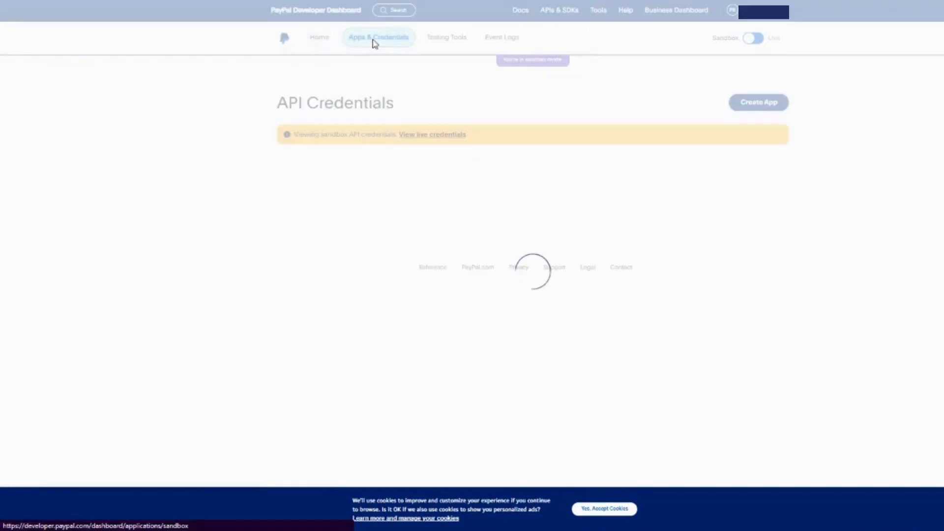
click(754, 41)
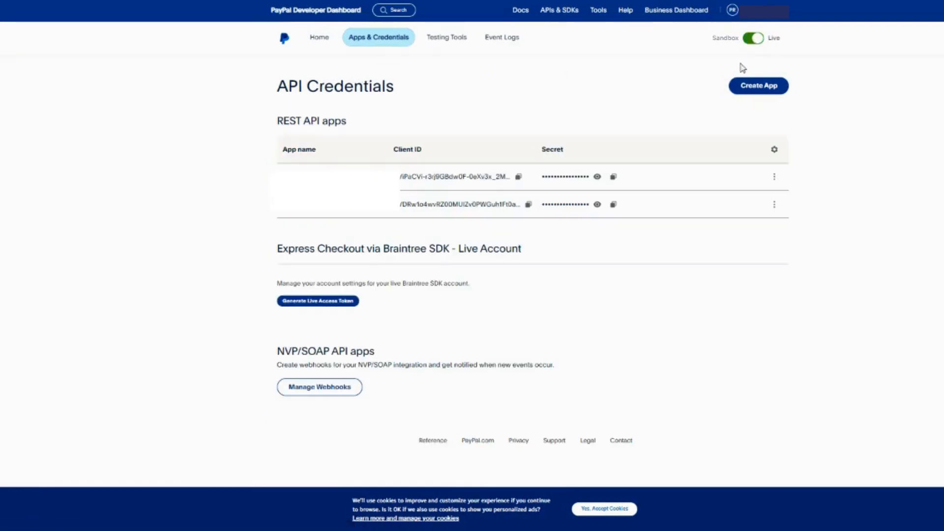
Create a live REST API app named Disputifier1.
click(755, 95)
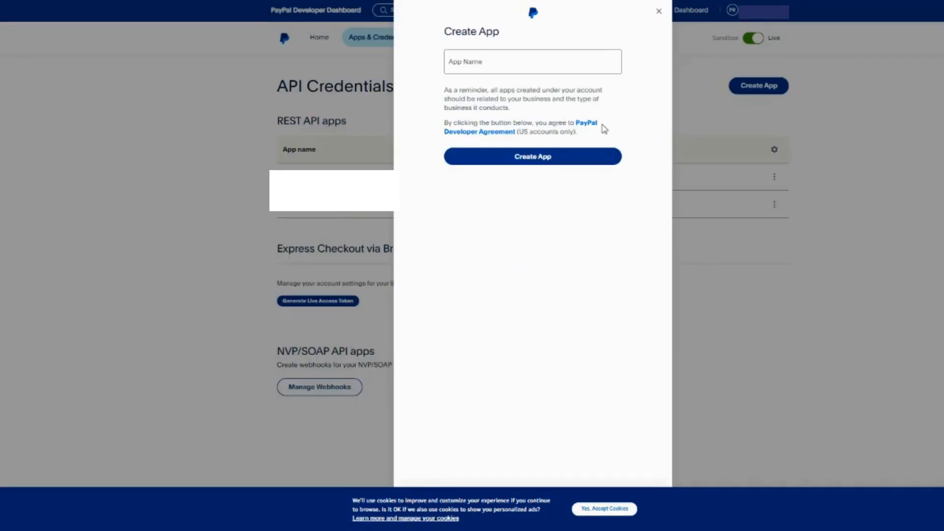
click(533, 57)
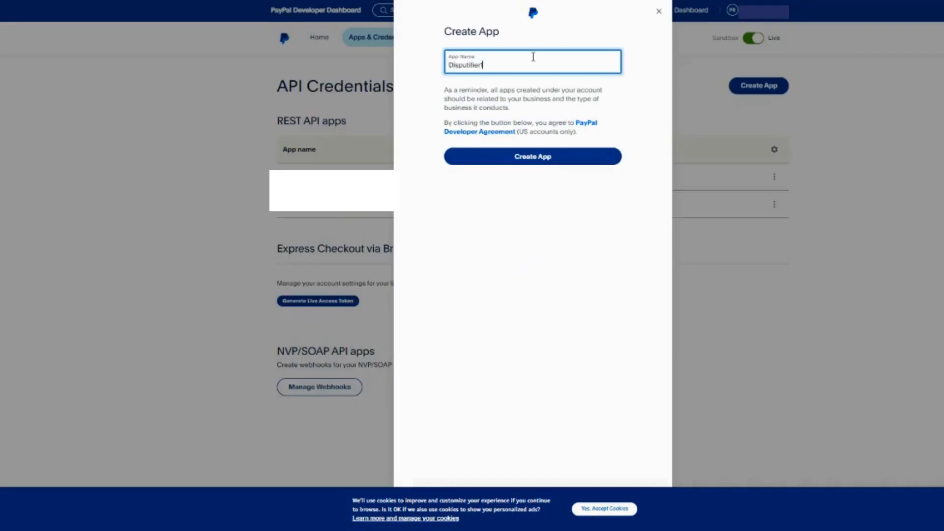
click(549, 156)
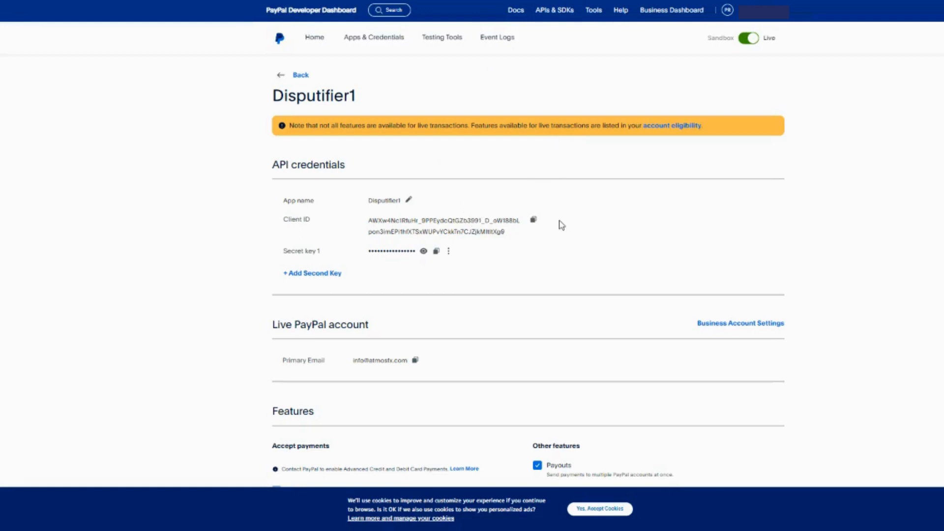
Copy the new app's client ID and paste it as the PayPal Client Id for Acct. #1 in Disputifier's PayPal integration.
click(535, 221)
click(560, 1)
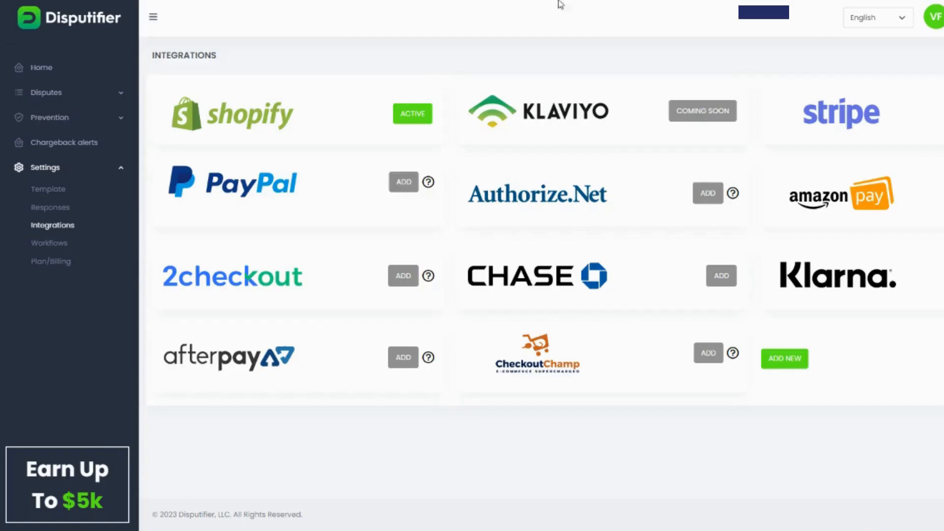
click(403, 182)
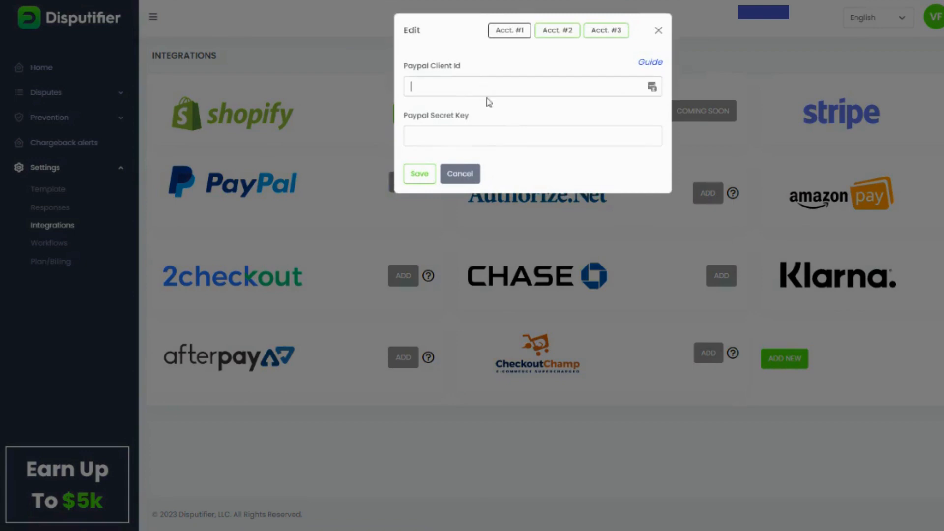
key(ctrl+v)
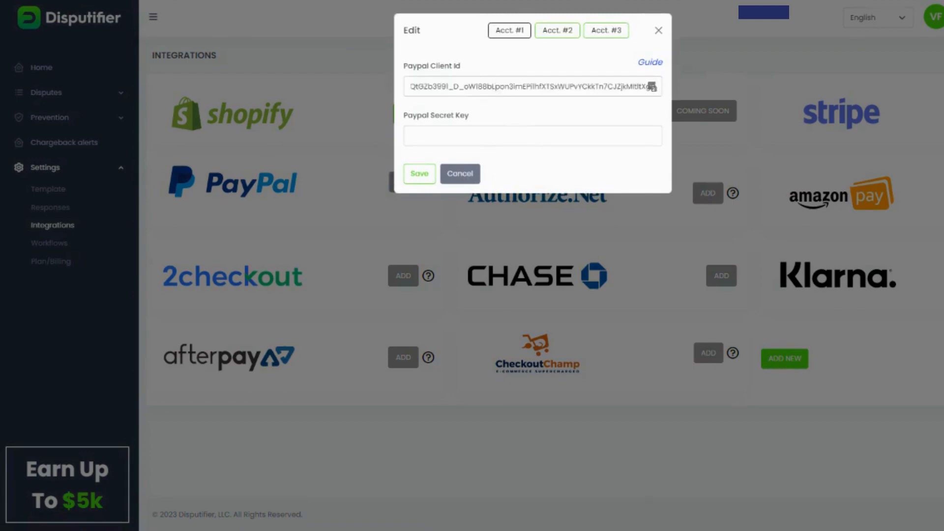
Copy the app's secret key from PayPal, paste it as the Paypal Secret Key in Disputifier and save the integration.
click(468, 1)
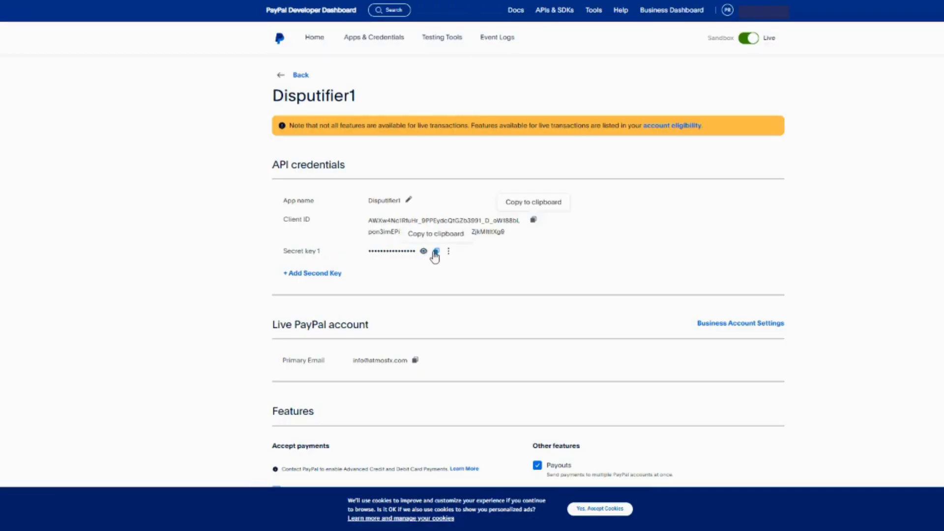
click(436, 252)
click(610, 1)
click(507, 135)
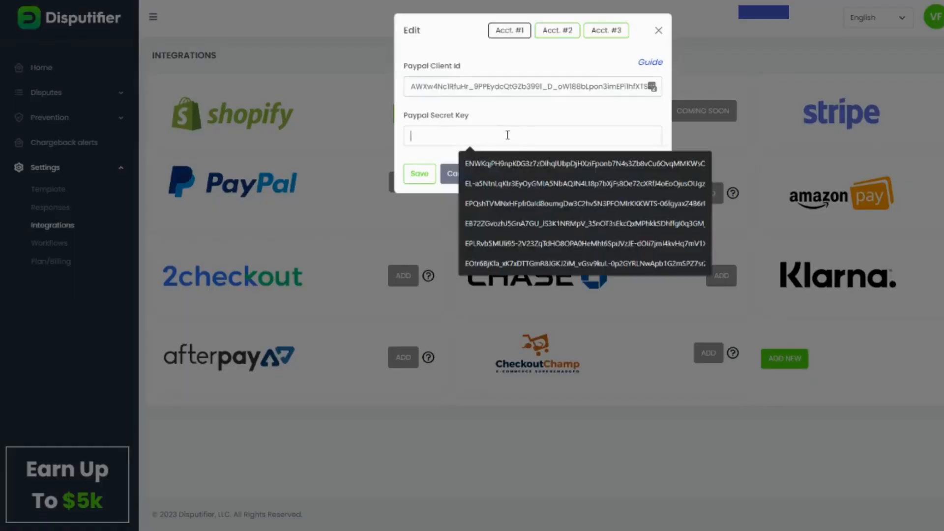
key(ctrl+v)
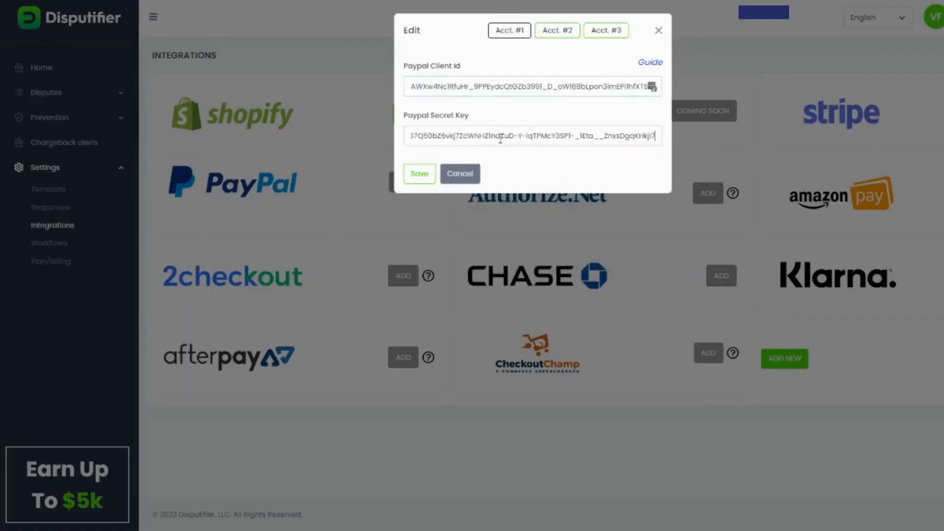
click(423, 178)
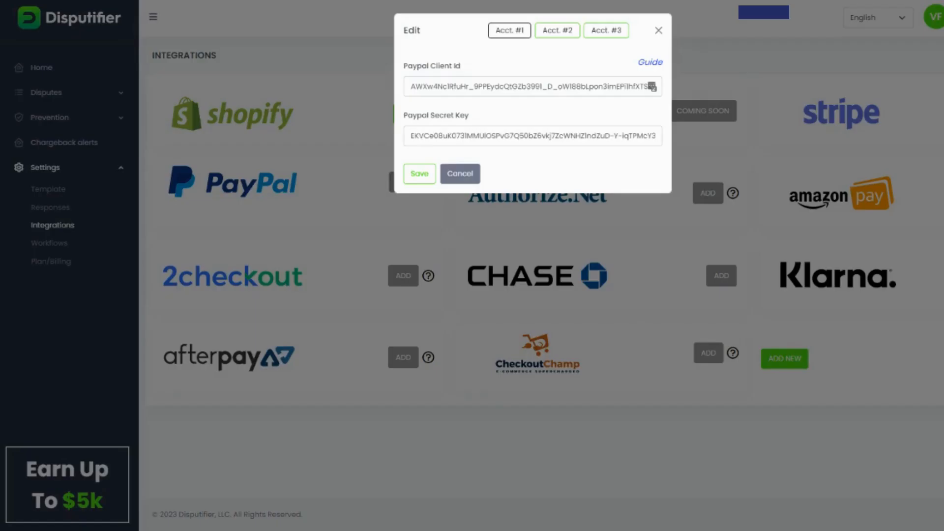
Back in the PayPal app's features, disable Payouts, Subscriptions and Invoicing, enable Transaction search and save the changes.
click(531, 1)
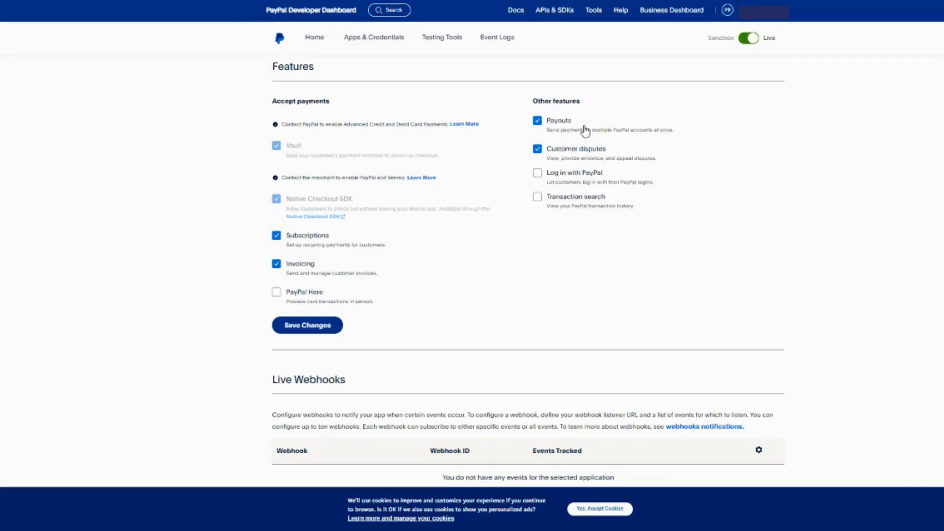
click(558, 125)
click(579, 201)
click(301, 237)
click(295, 268)
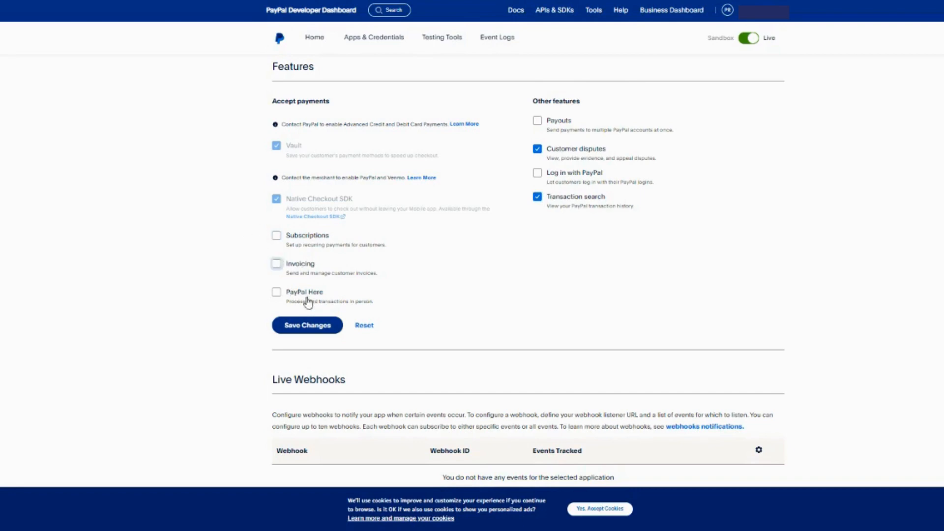
click(315, 331)
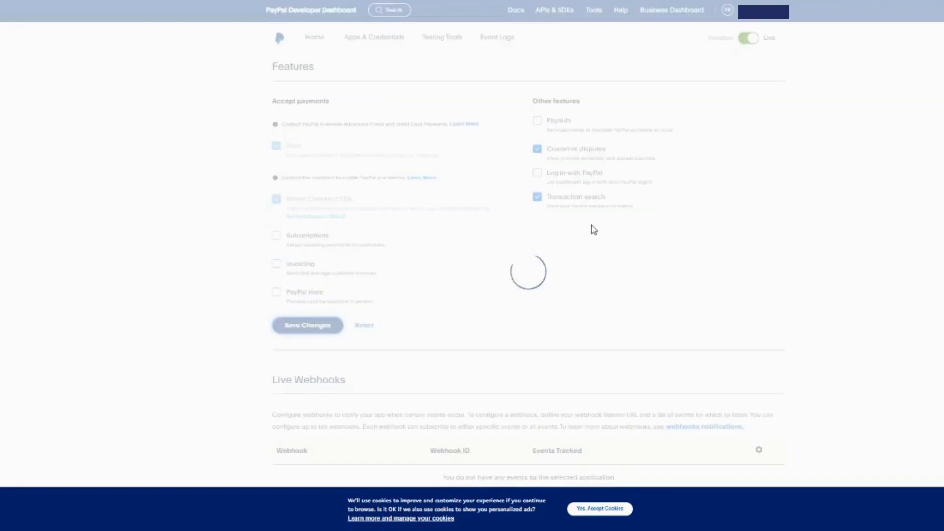
Go to the business dashboard's account settings and open the Manage Users page.
scroll(726, 243, down, 2)
scroll(726, 243, down, 2)
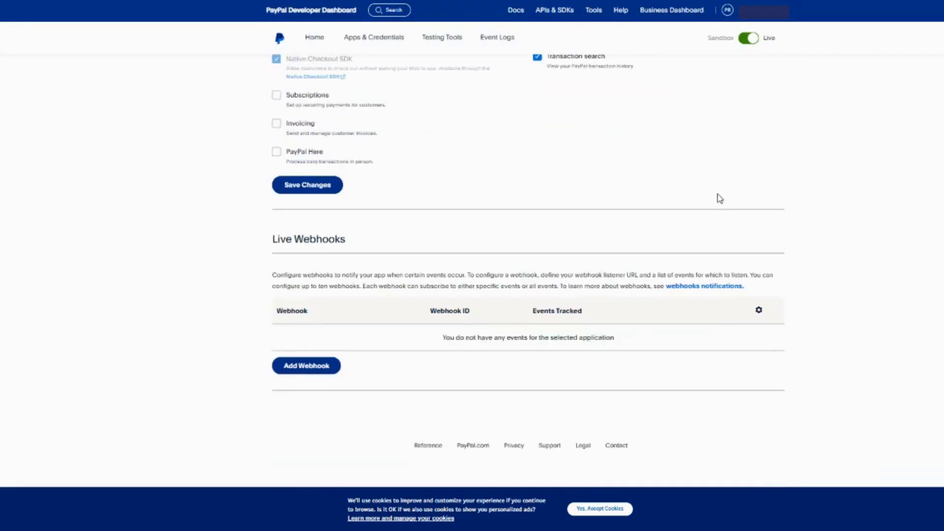
scroll(719, 198, up, 10)
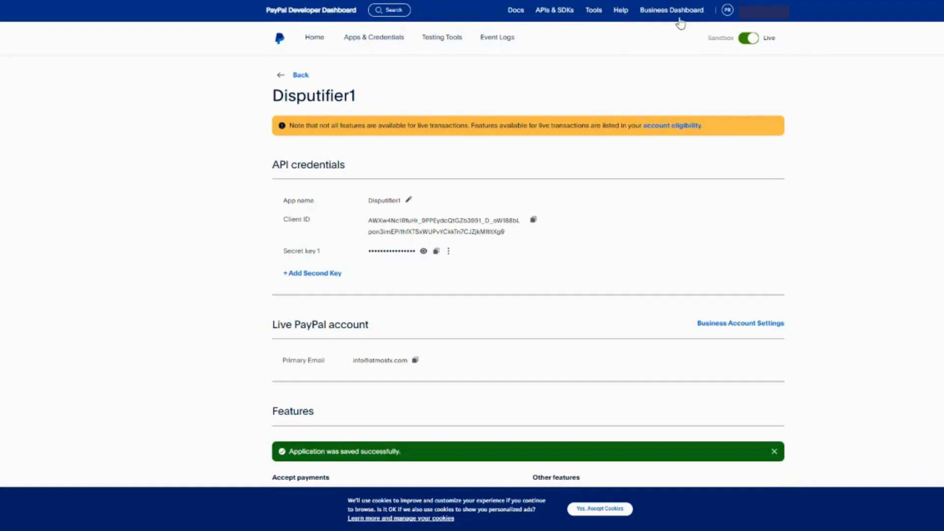
click(662, 15)
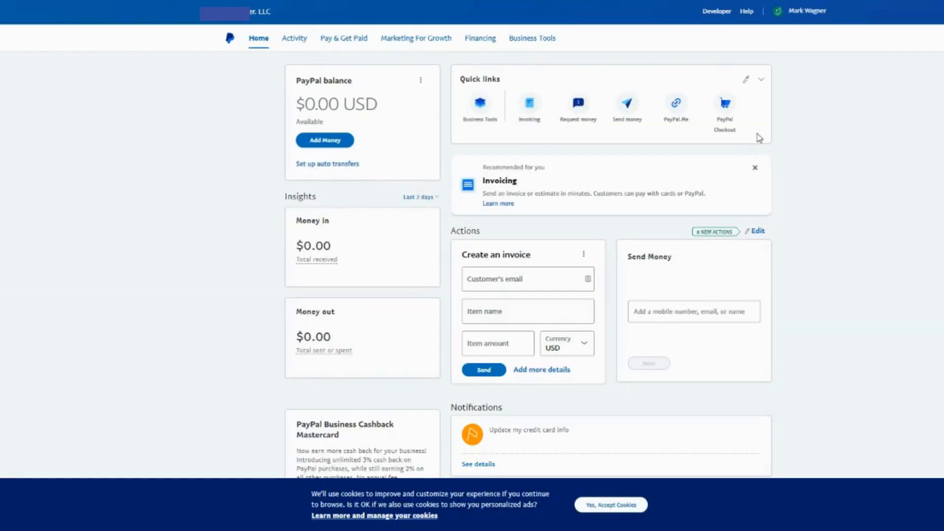
click(807, 15)
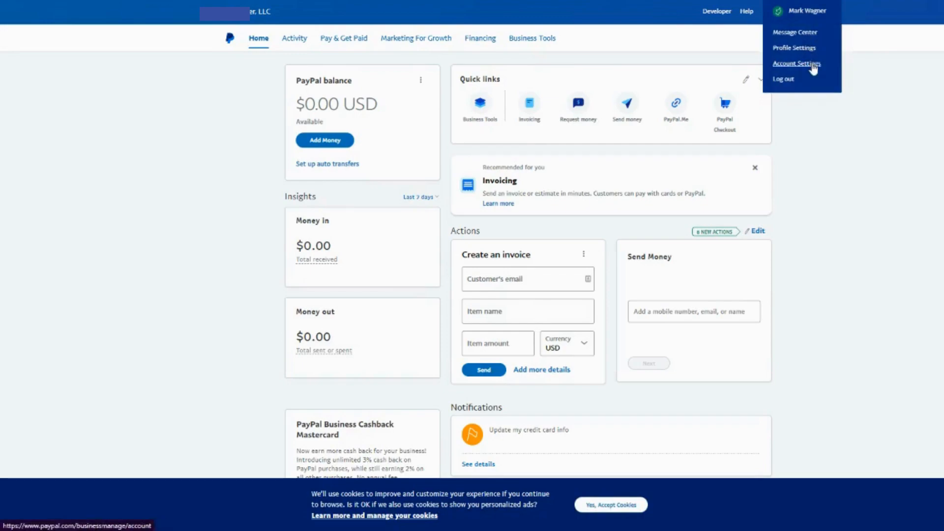
click(806, 66)
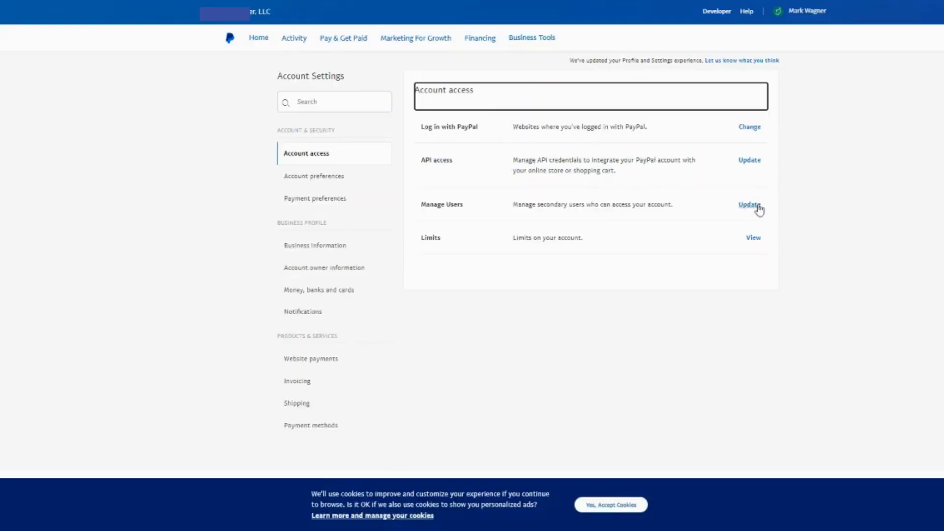
click(751, 207)
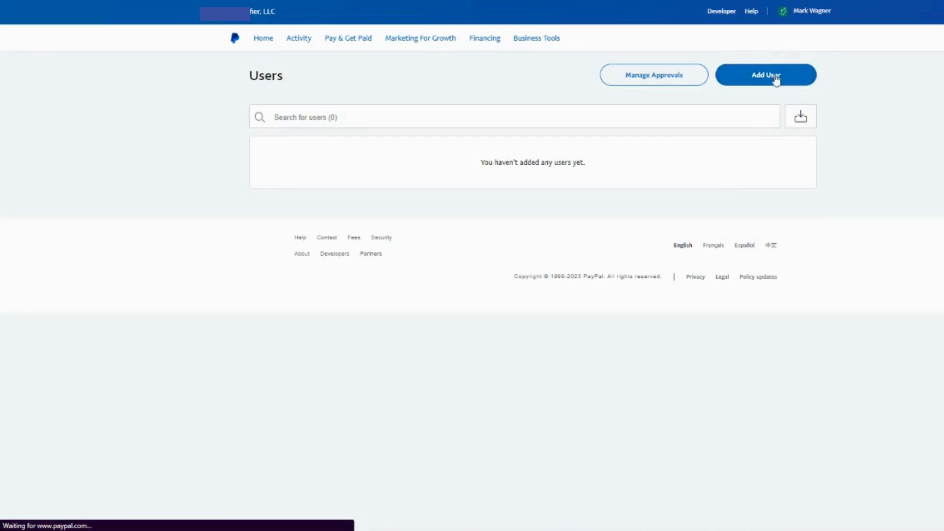
Start adding a new user and enter Disputifier as both the first and last name.
click(776, 78)
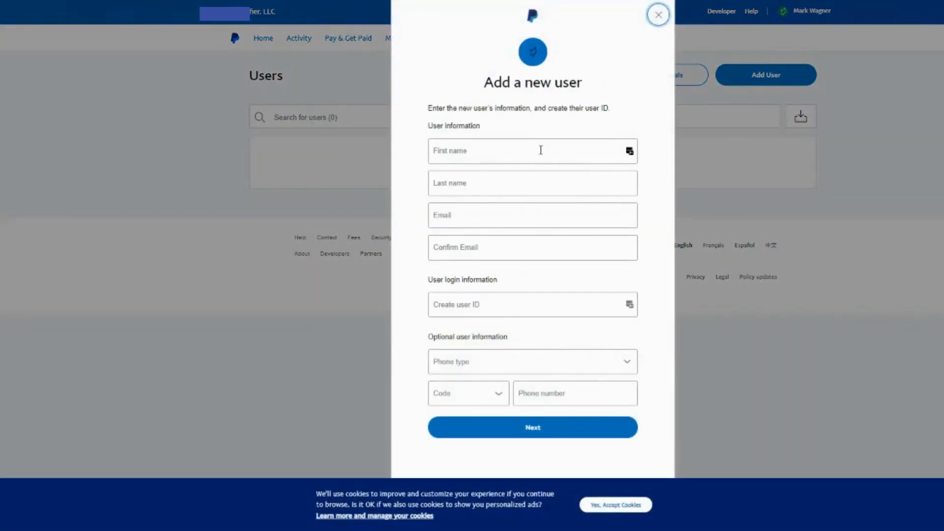
click(541, 150)
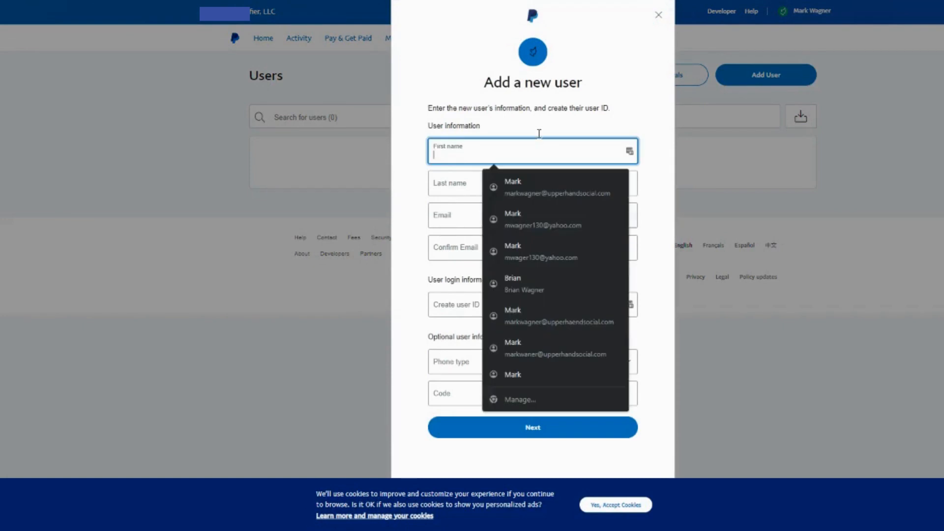
click(540, 133)
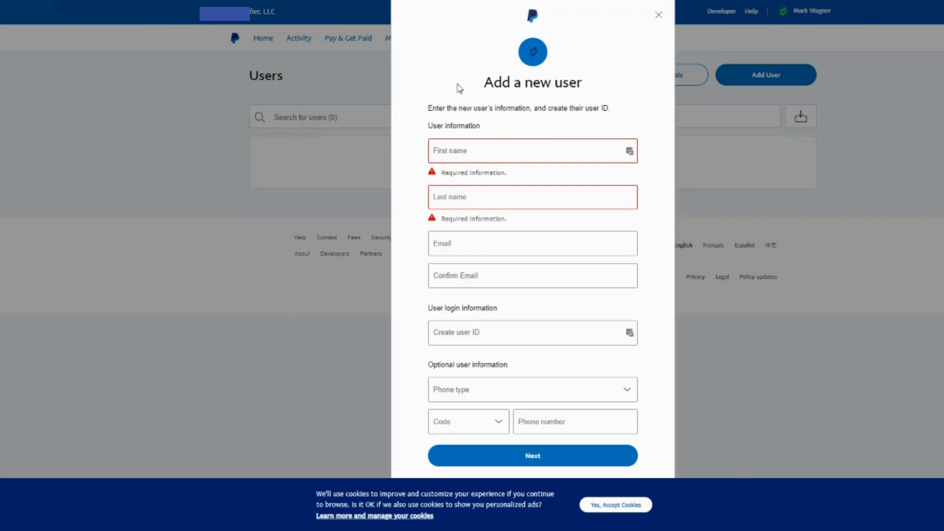
click(526, 150)
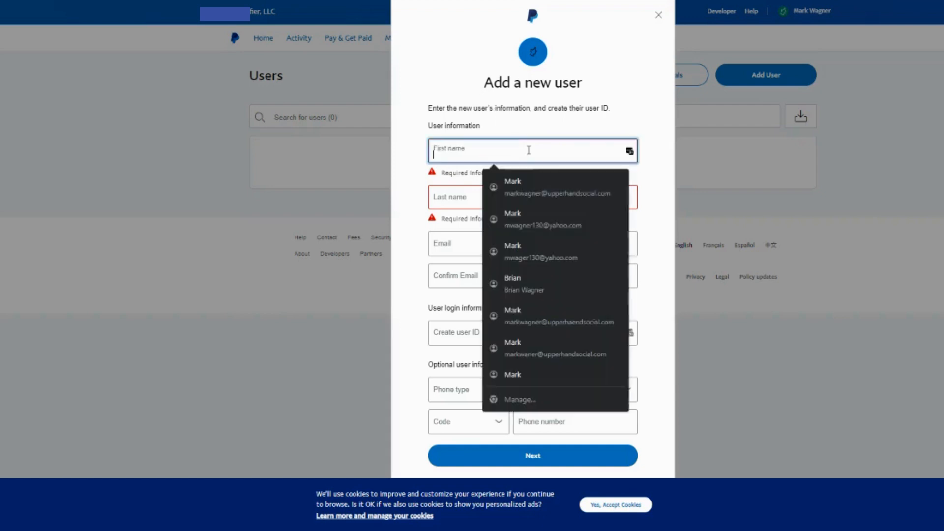
text(Disputifier)
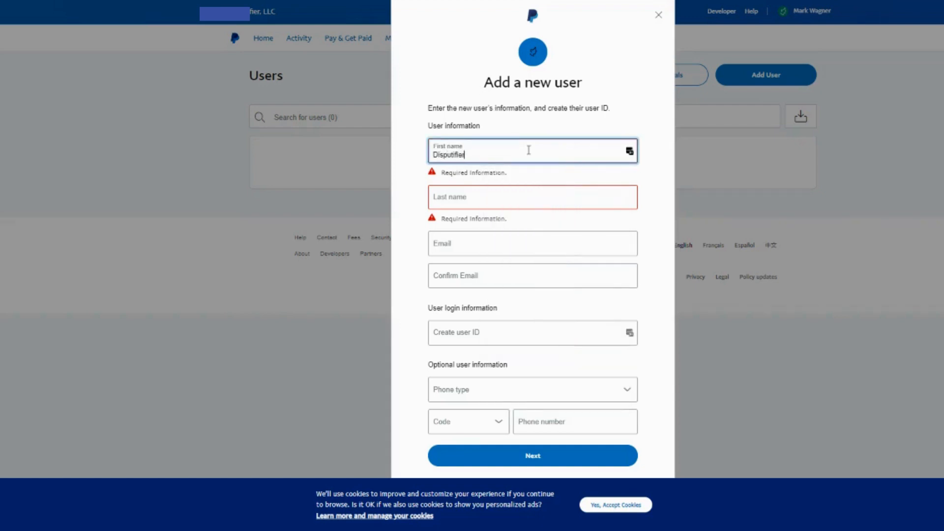
click(511, 194)
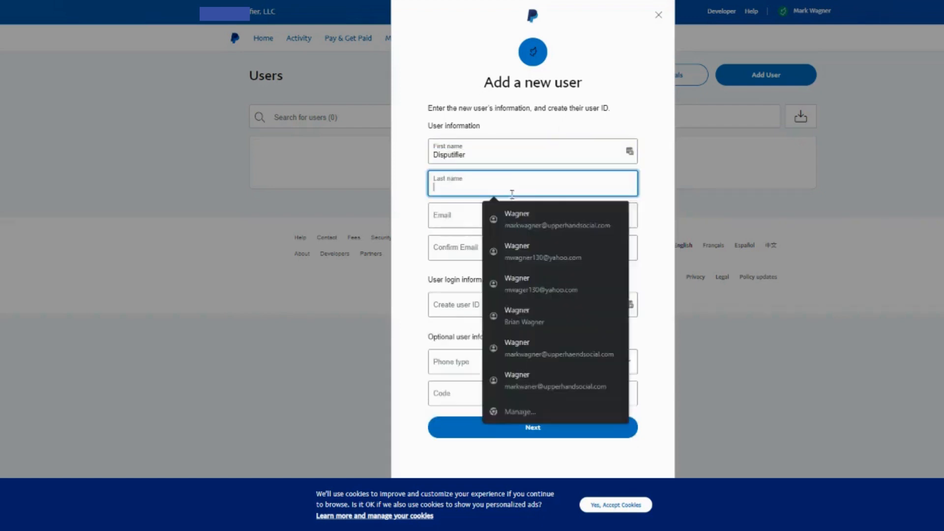
key(ctrl+v)
Enter the new user's Disputifier contact e-mail and repeat it in the confirmation field.
click(468, 222)
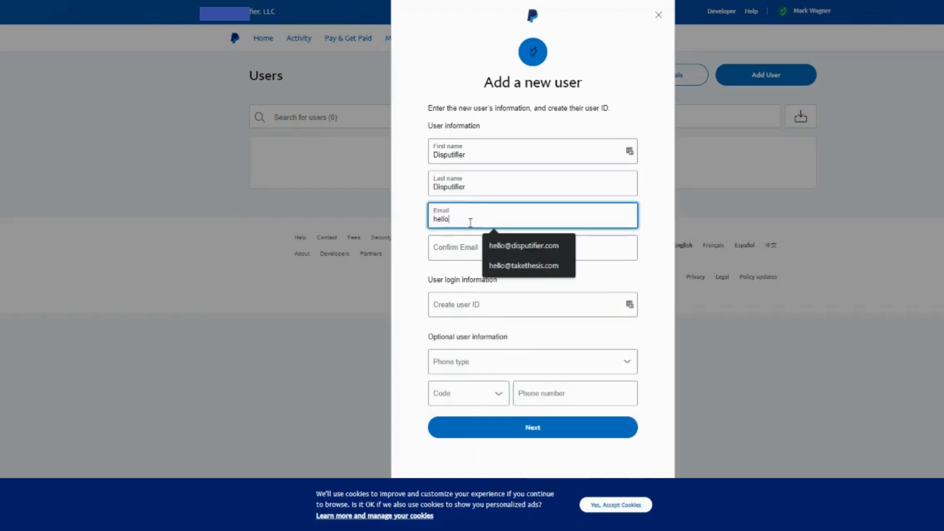
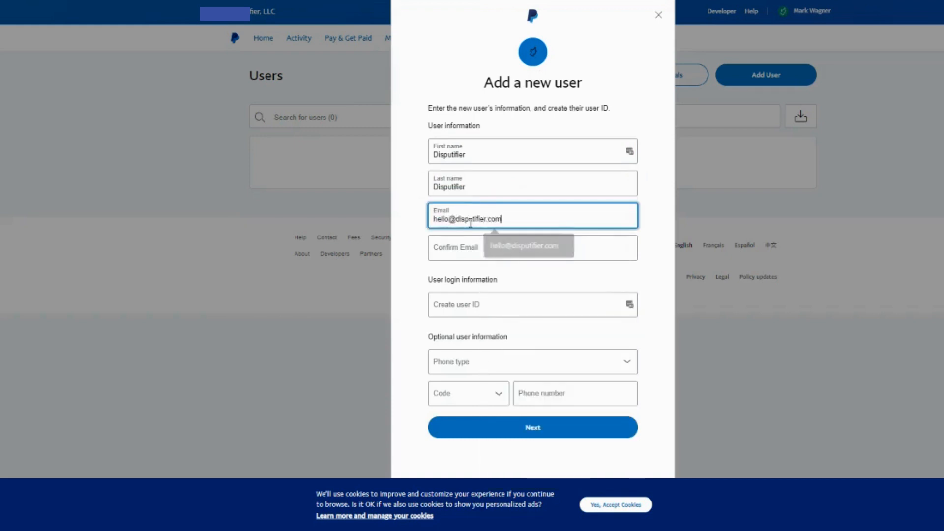
key(ctrl+a)
key(ctrl+c)
click(527, 250)
key(ctrl+v)
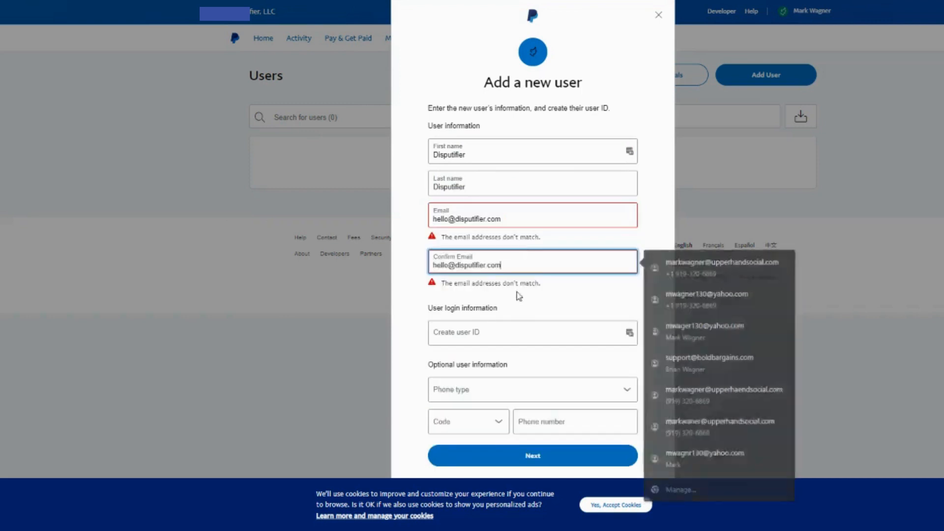
Create the user ID disputifier4930 for the new user's login.
click(517, 331)
text(disp)
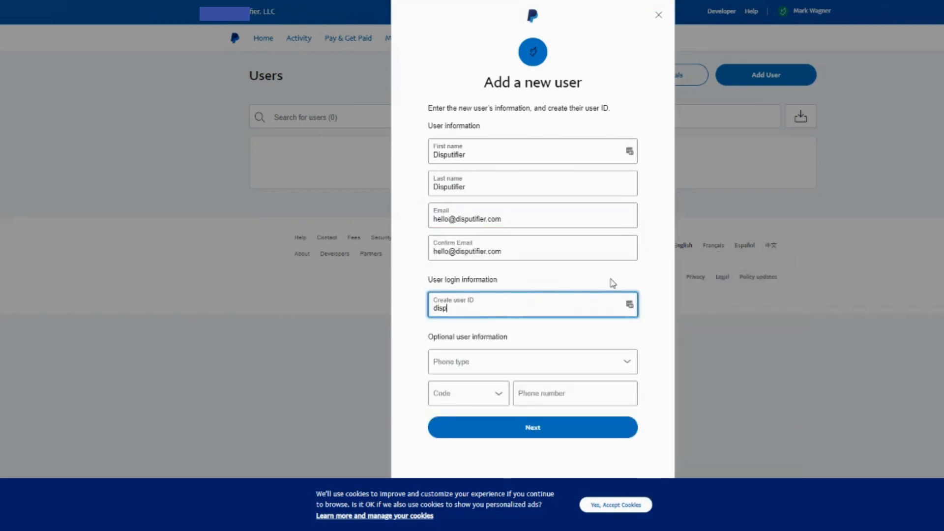
text(utifier4930)
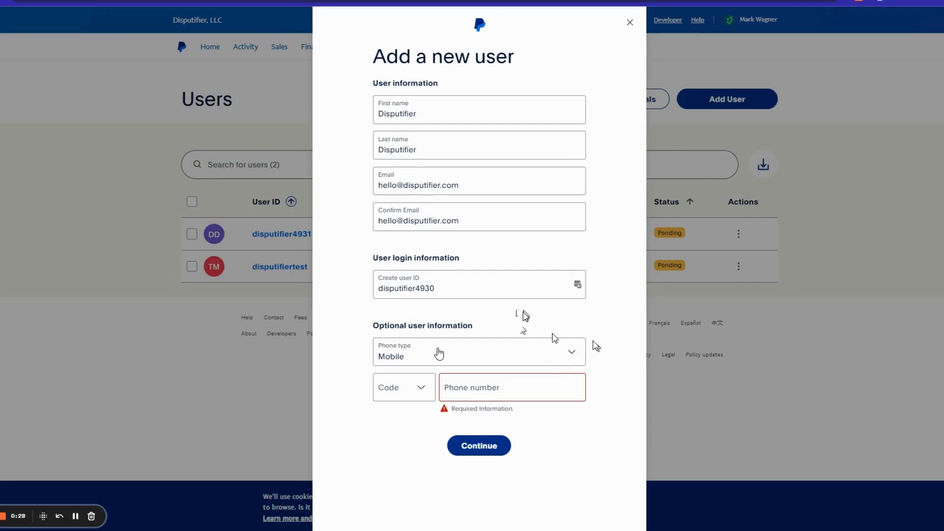
Set the new user's phone type to Mobile with country code +1, enter the Disputifier phone number and continue to the permissions.
click(489, 353)
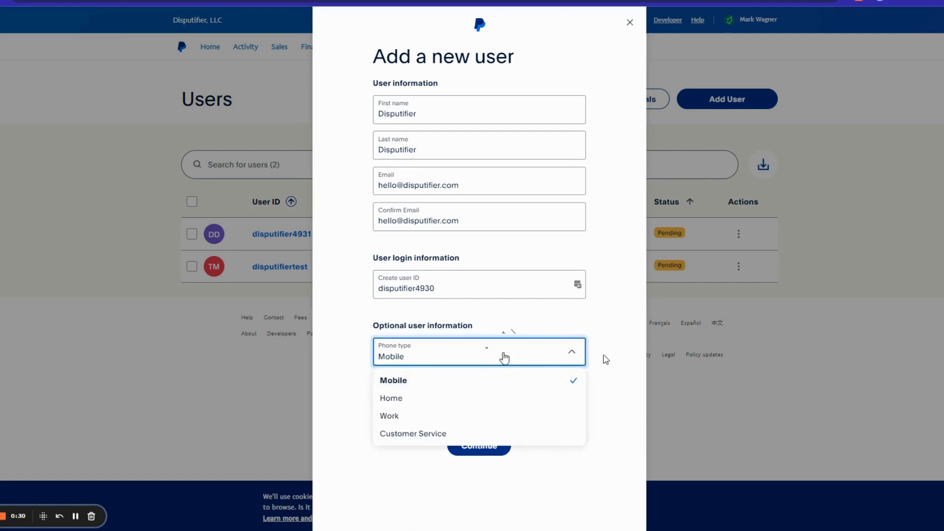
click(481, 361)
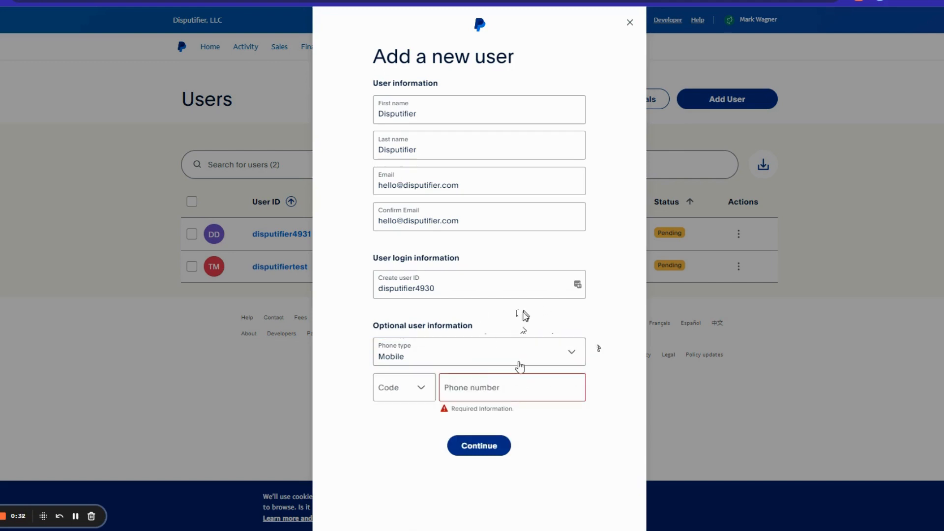
click(422, 388)
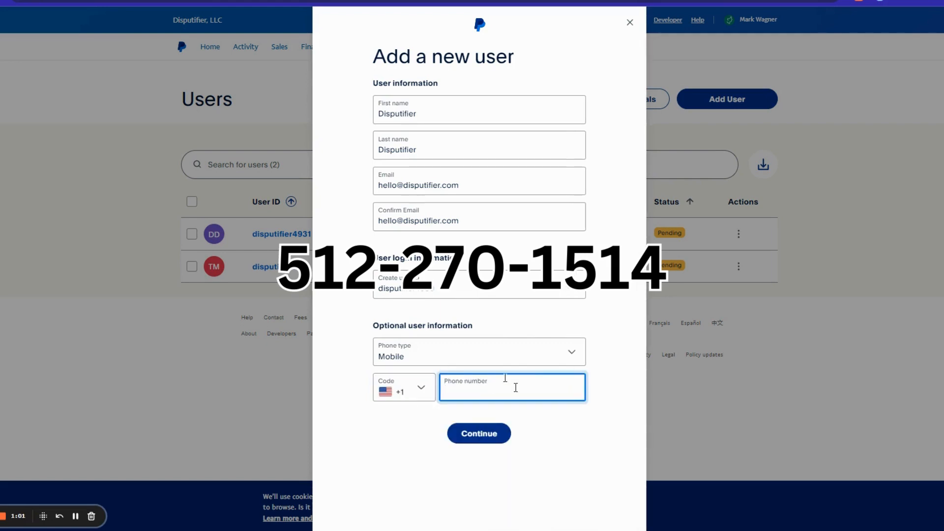
key(ctrl+v)
click(578, 440)
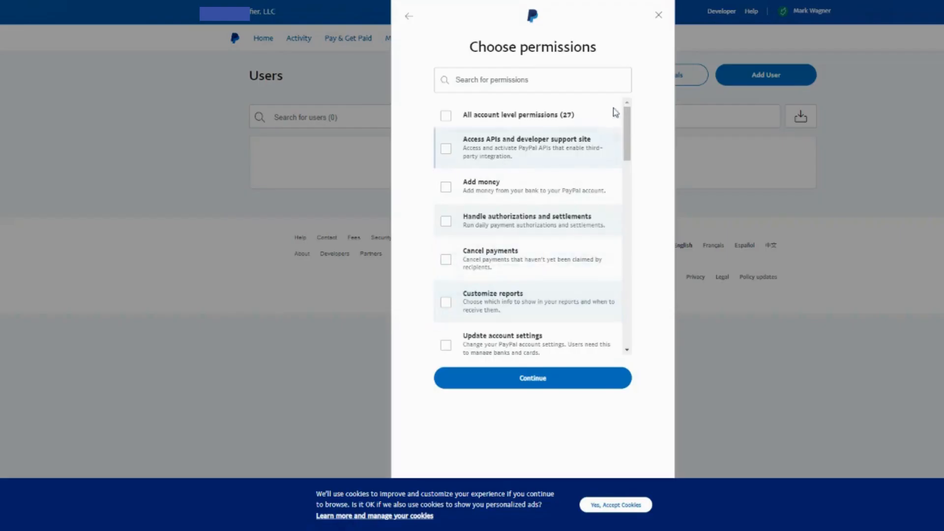
Grant the Access APIs and developer support site, Process refunds and resolve disputes, and Access Message Center permissions, and finish adding the user.
click(445, 149)
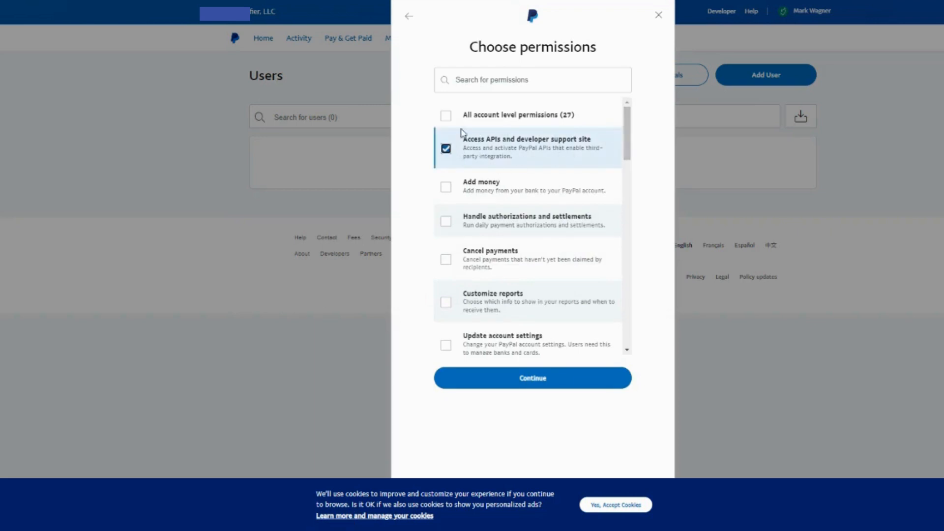
drag(626, 133, 619, 243)
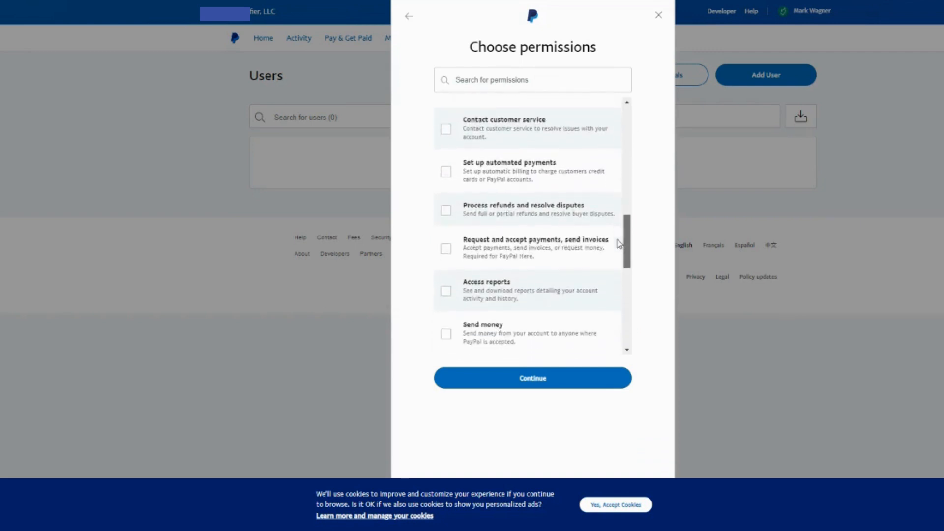
click(446, 211)
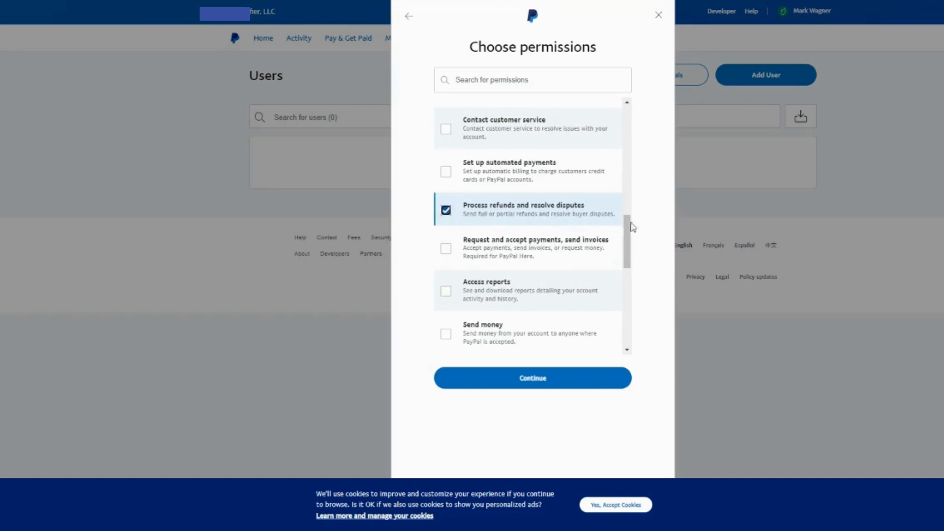
drag(628, 228, 630, 249)
drag(631, 265, 635, 316)
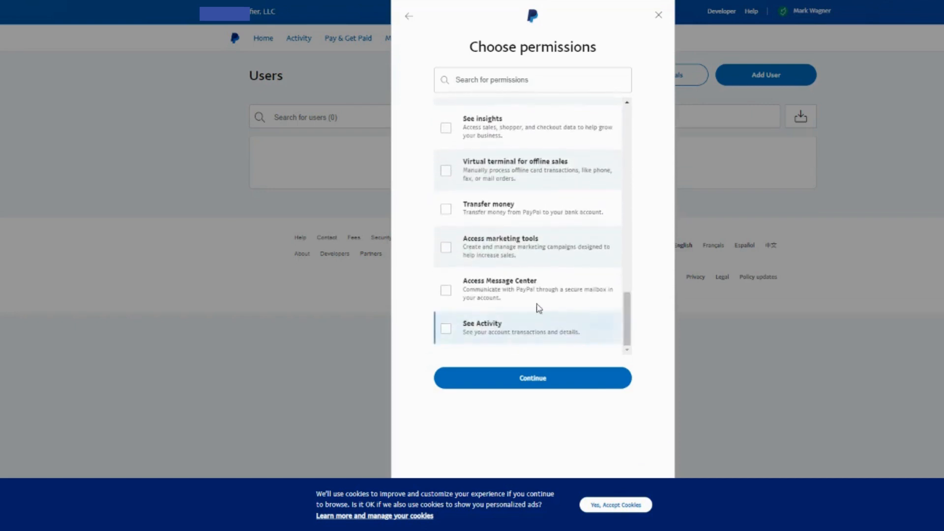
click(445, 291)
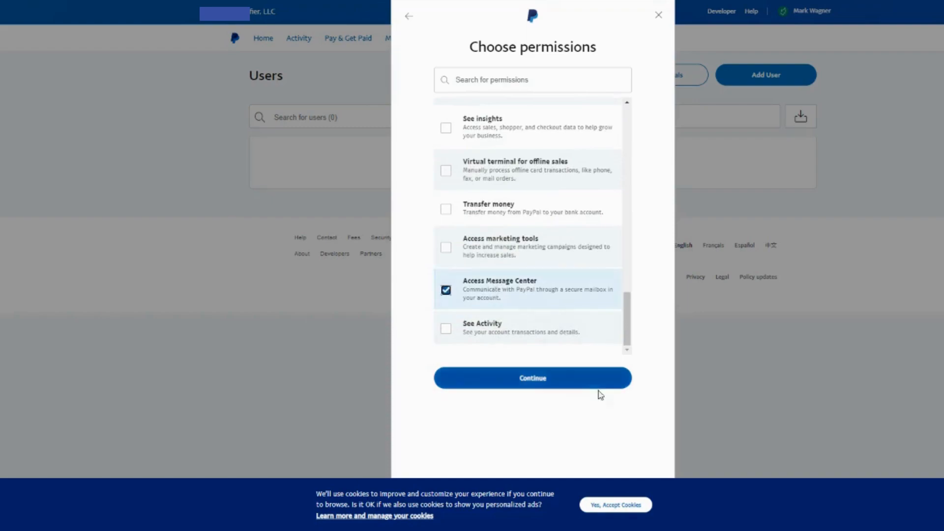
click(598, 388)
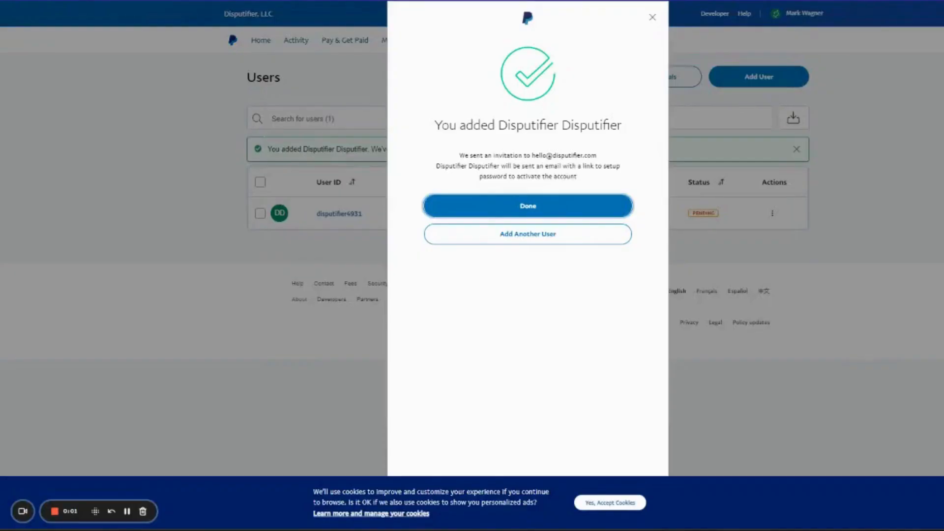